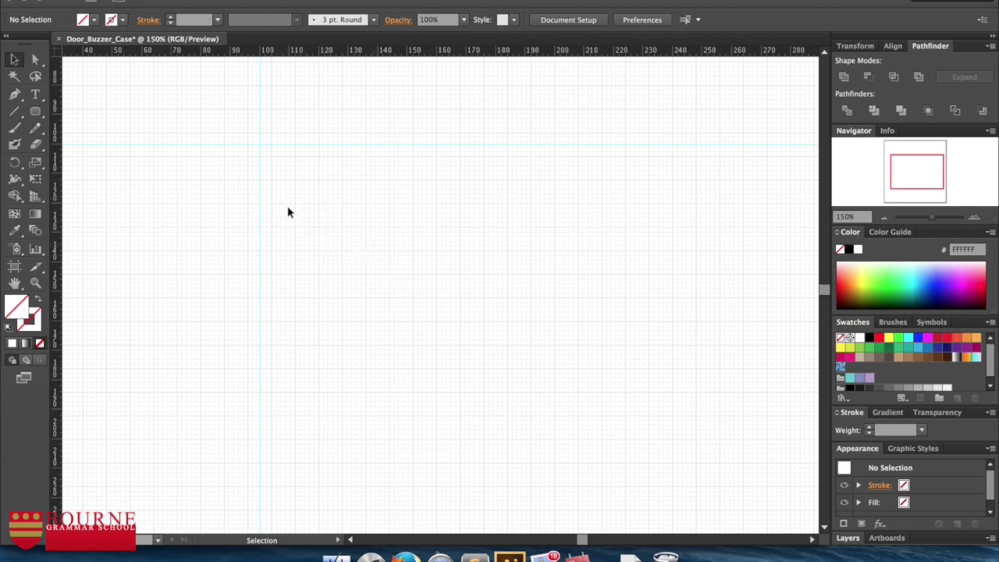
Step: Select the Rounded Rectangle Tool, then draw and delete a rough trial shape
left_click(35, 113)
left_click(35, 113)
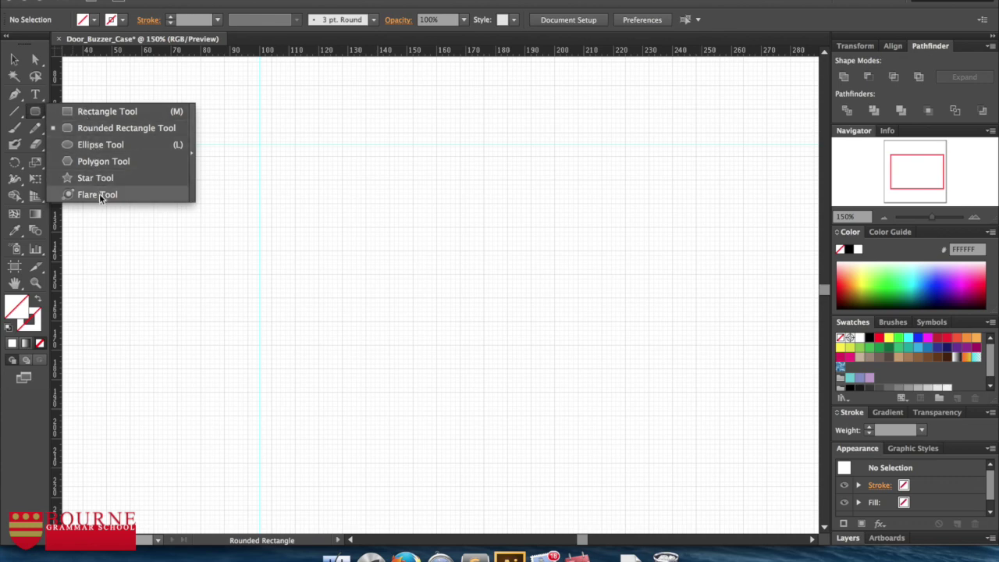
left_click(99, 131)
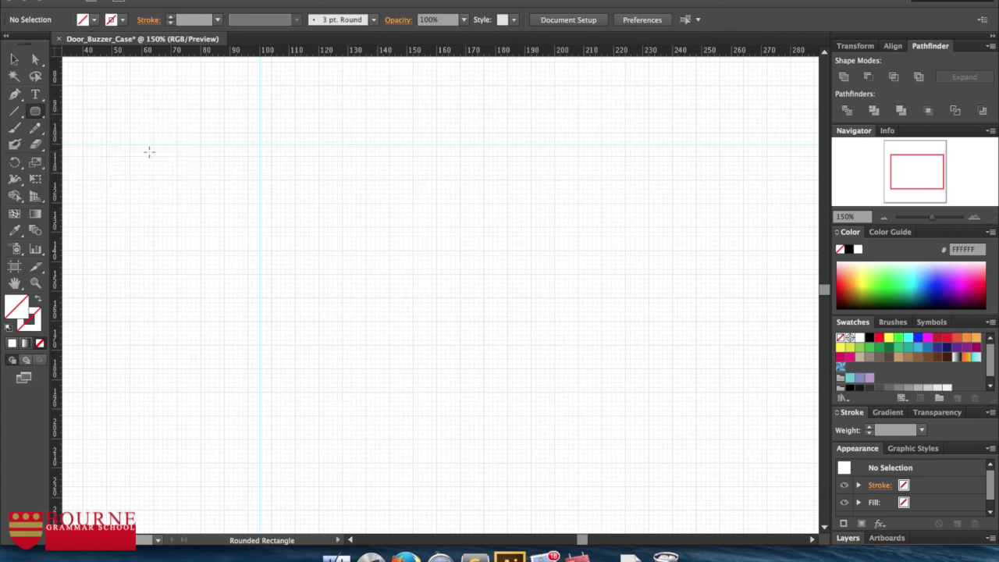
left_click_drag(365, 202, 529, 361)
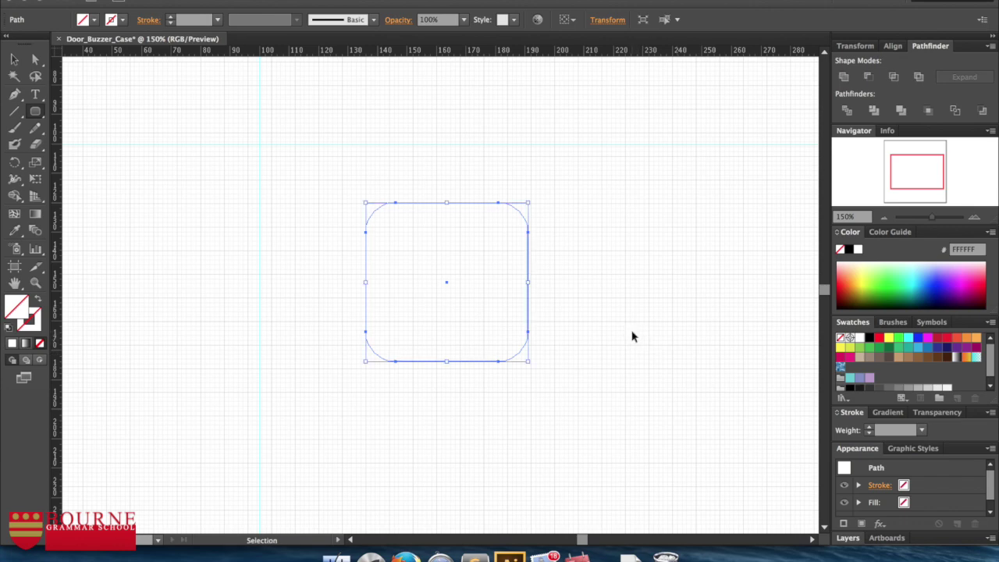
key("Delete")
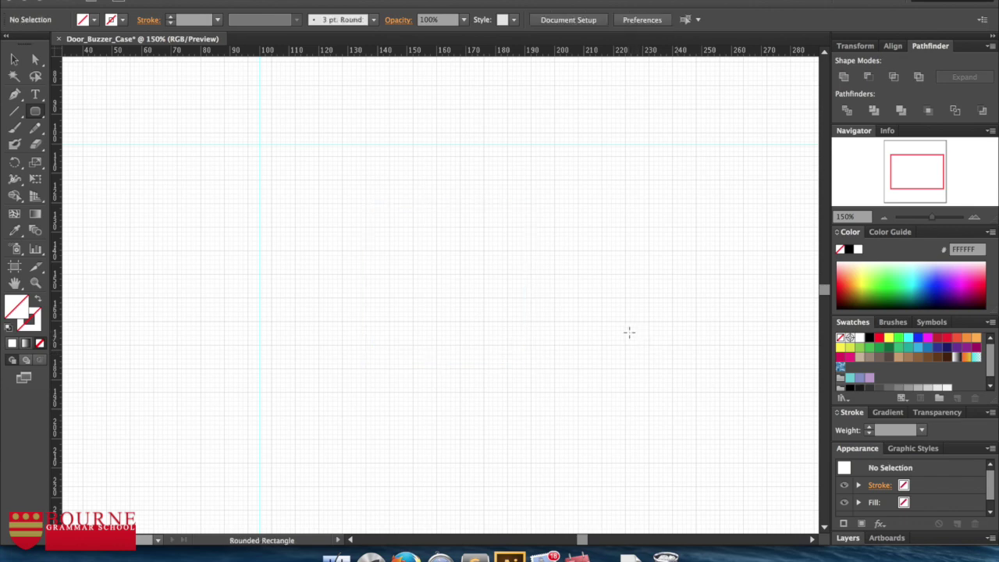
Step: Create a rounded rectangle by exact size: width 60 mm, height 60 mm, 10 mm corner radius
left_click(390, 225)
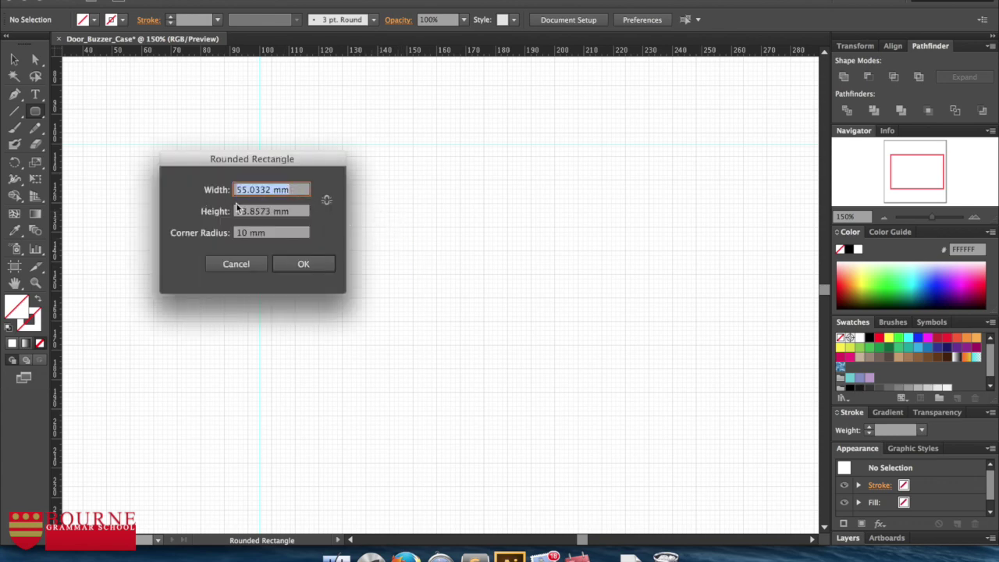
type("60")
key("Tab")
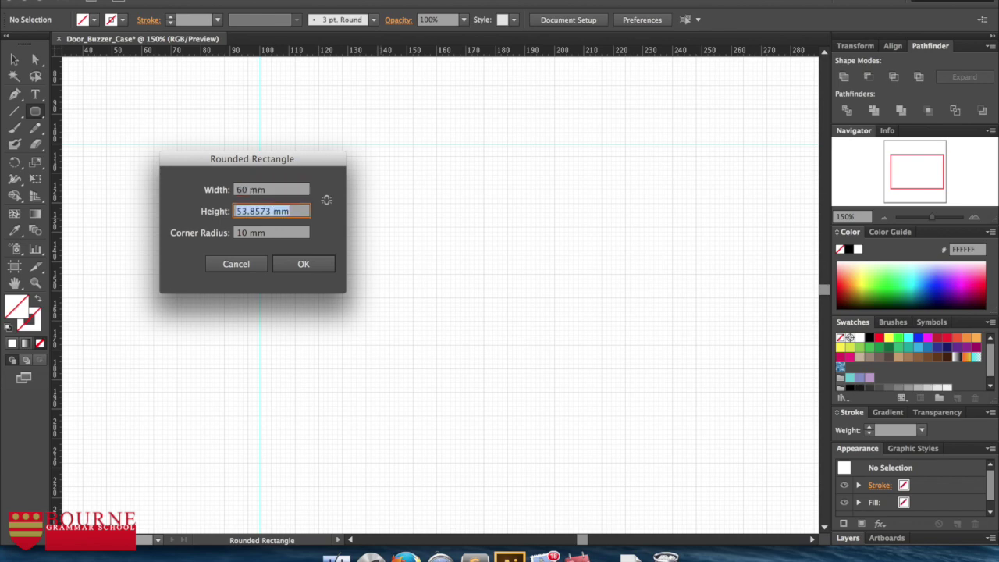
type("60")
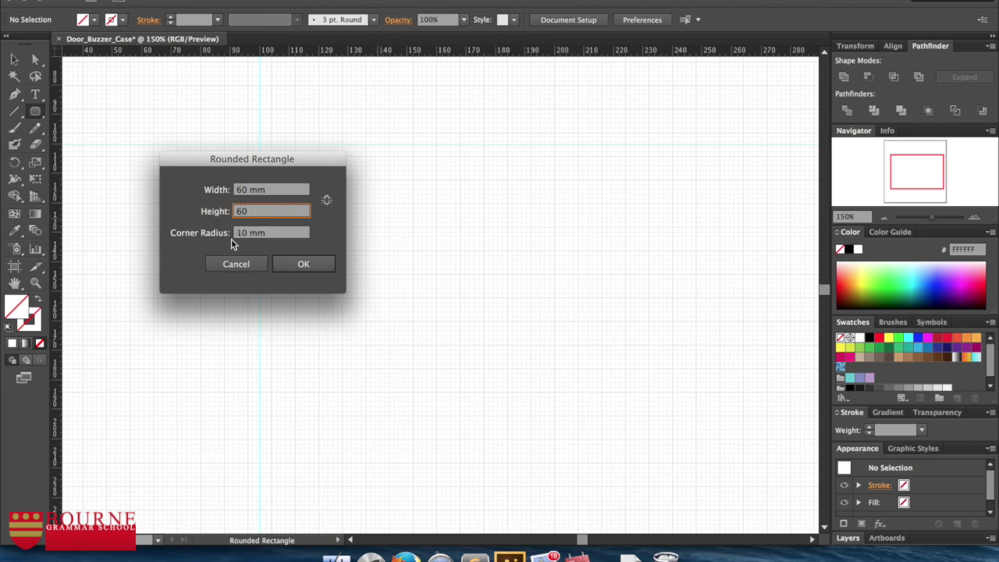
left_click(316, 266)
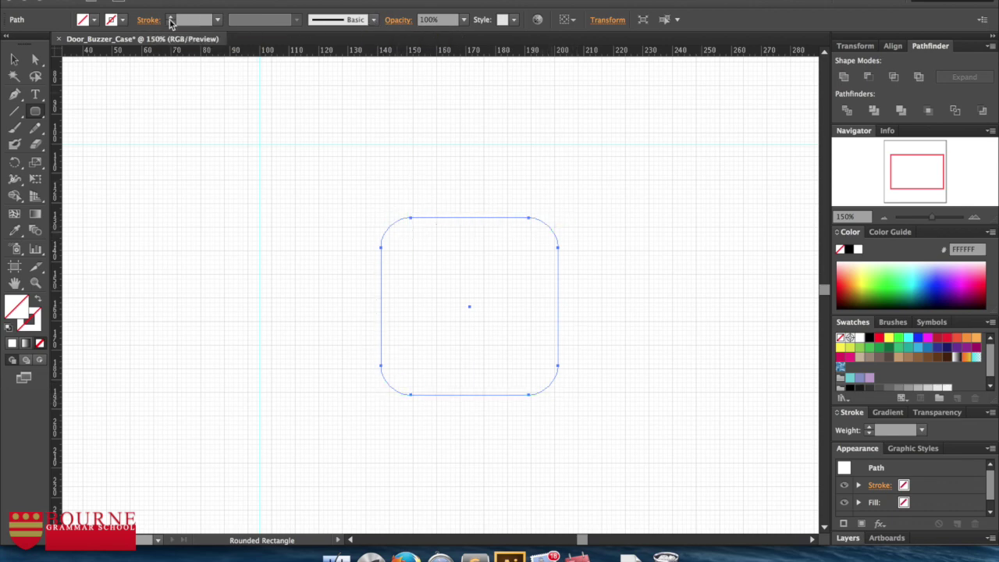
Step: Set the rounded rectangle's stroke weight to 1 pt and return to the Selection Tool
left_click(216, 23)
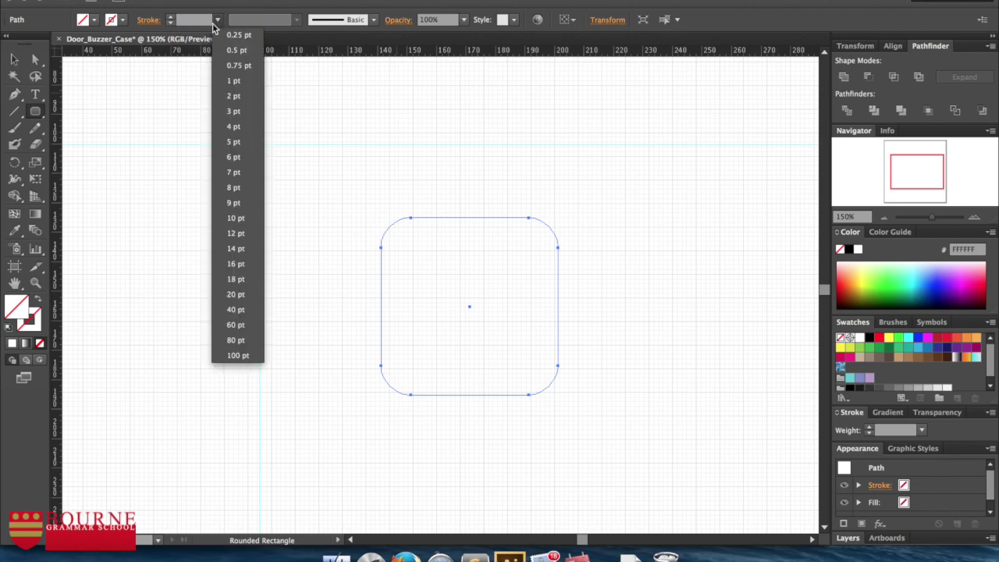
left_click(235, 82)
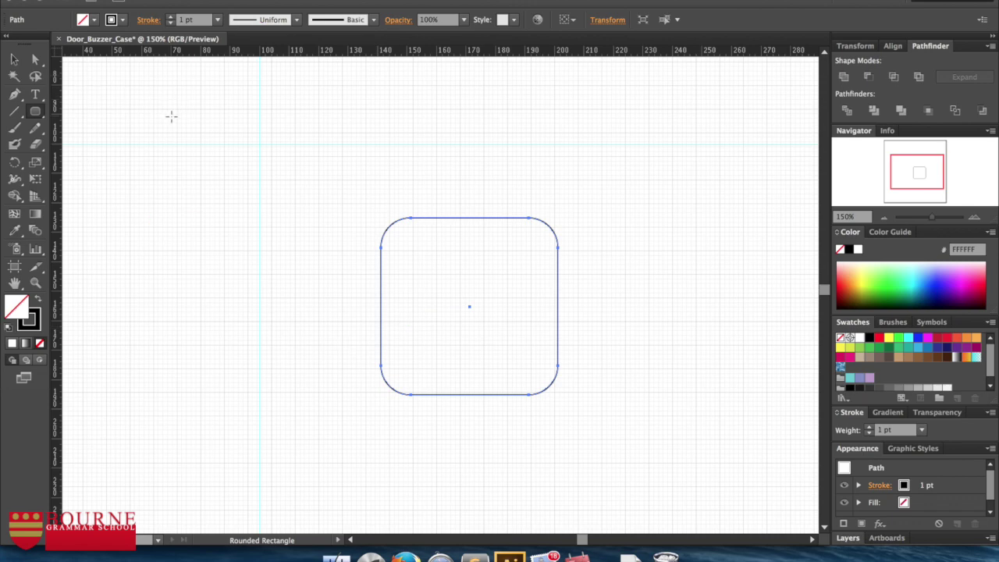
key("v")
left_click(13, 60)
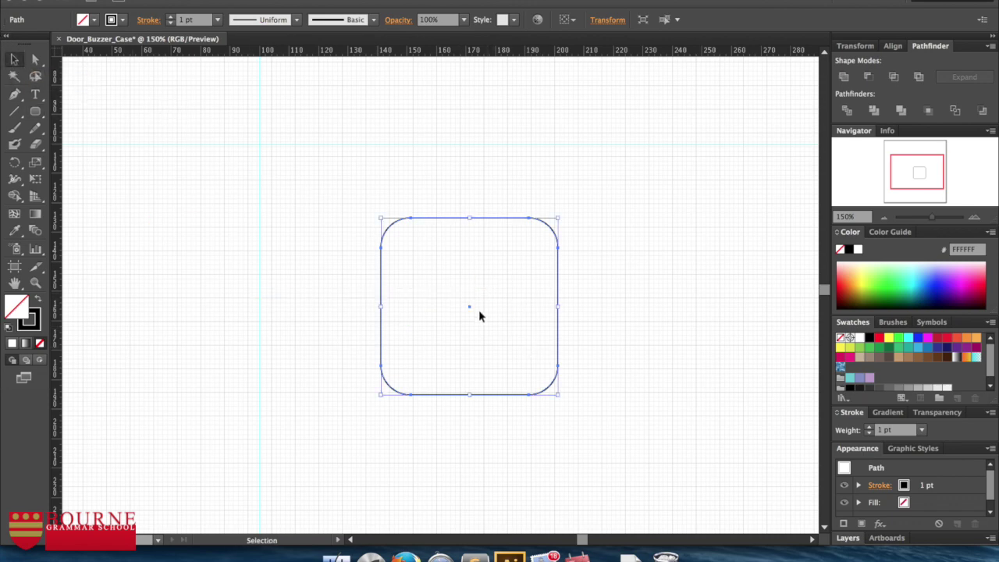
Step: Drag the rectangle up-left until its top and left edges snap to the guides, then deselect
left_click_drag(469, 308, 381, 240)
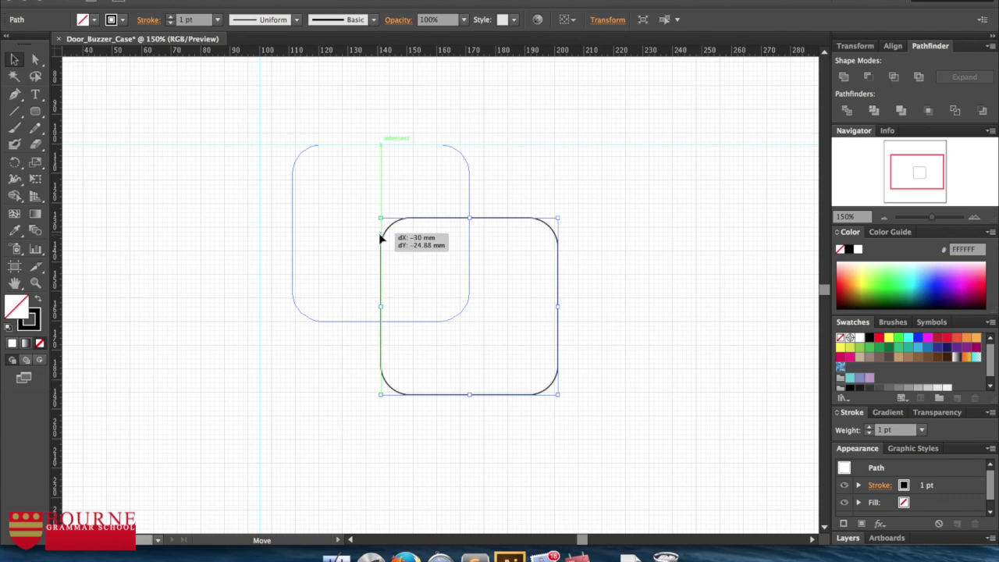
left_click_drag(380, 236, 348, 235)
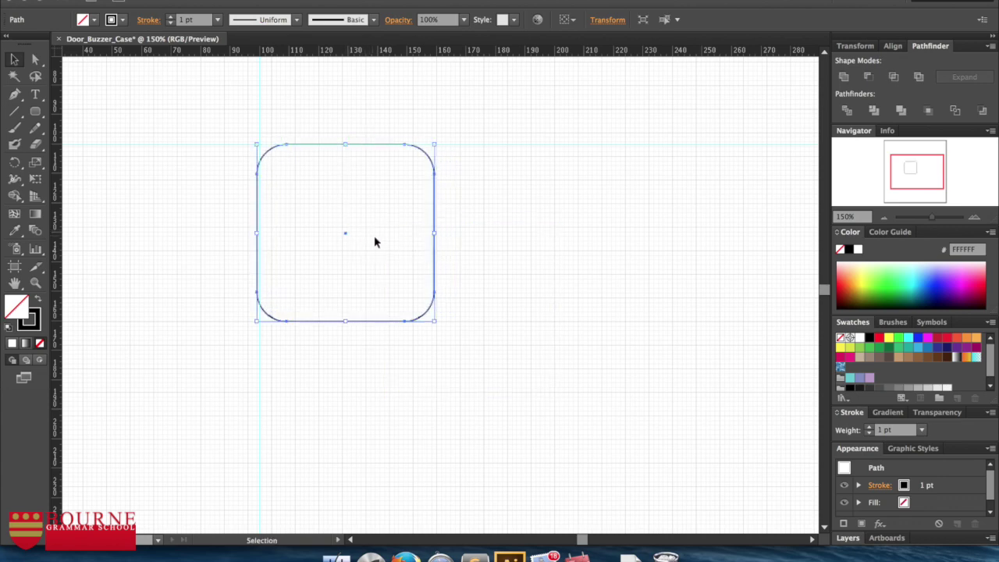
left_click(348, 232)
mouse_move(347, 233)
left_mouse_down()
mouse_move(366, 247)
mouse_move(348, 233)
left_mouse_up()
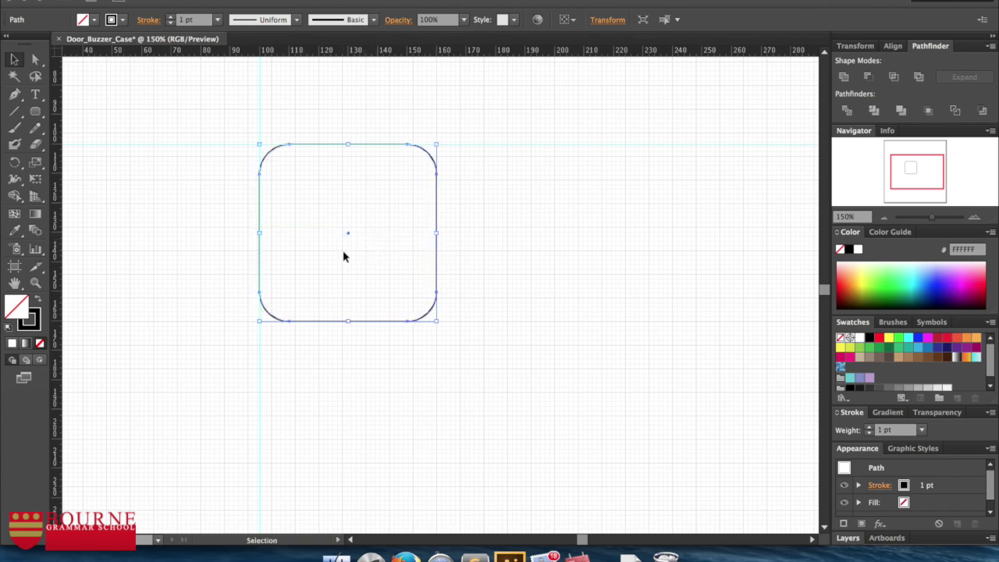
left_click(629, 236)
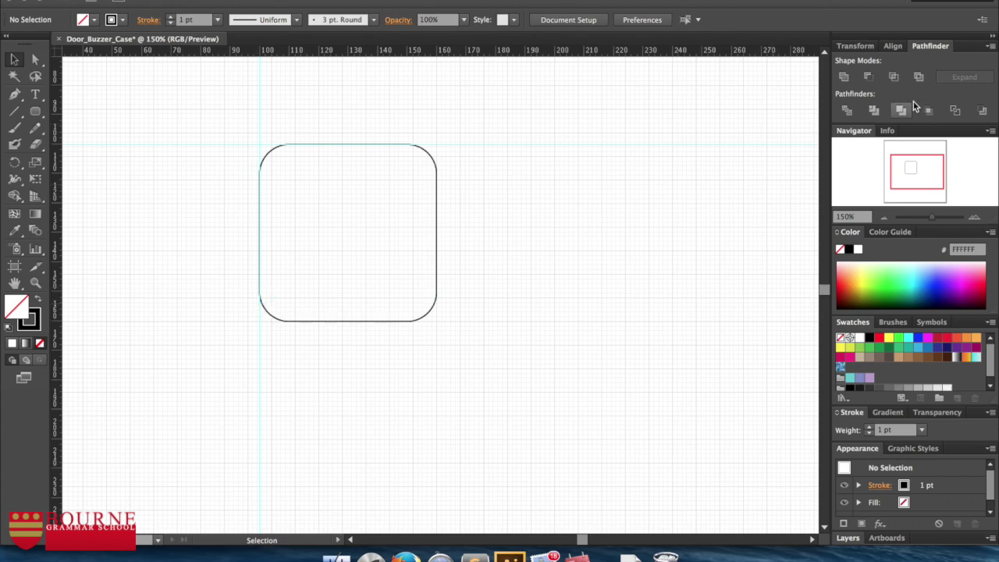
Step: Check in the Transform panel that the rectangle reads X 130, Y 130, W 60, H 60 mm
left_click(861, 47)
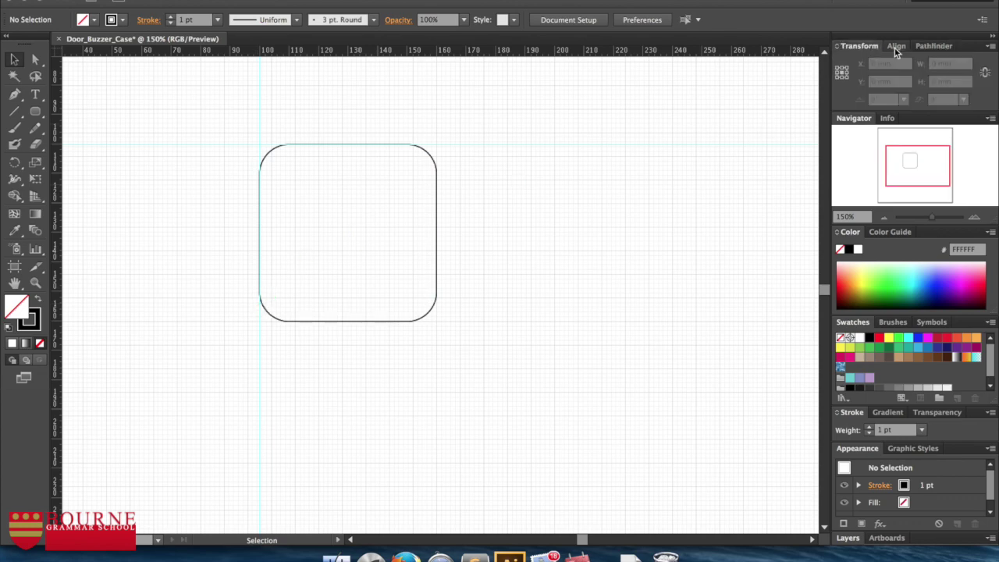
left_click(896, 46)
left_click(866, 47)
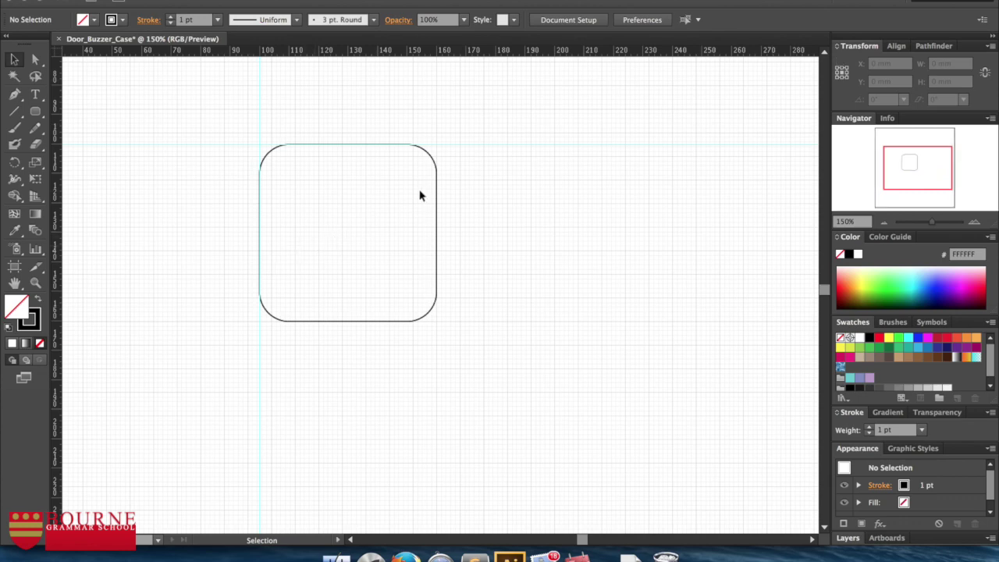
left_click(438, 200)
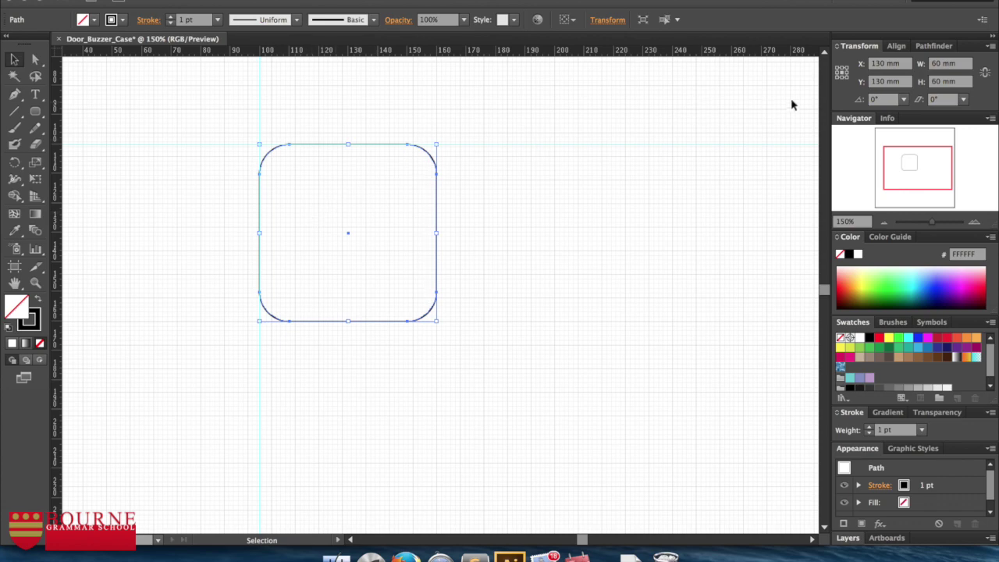
left_click(522, 271)
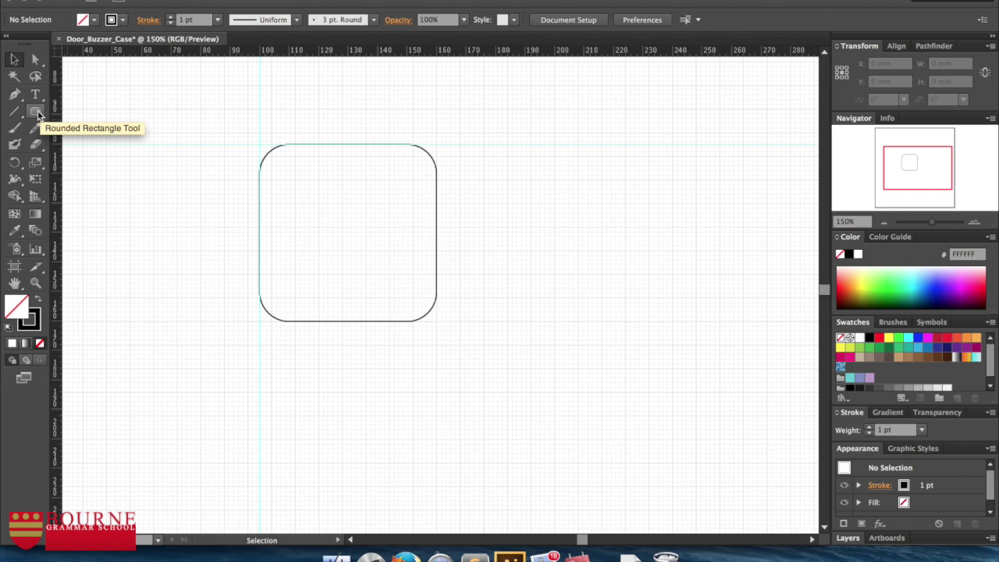
Step: Switch to the Ellipse Tool and remove the accidentally drawn tiny ellipse
left_click_drag(37, 112, 86, 147)
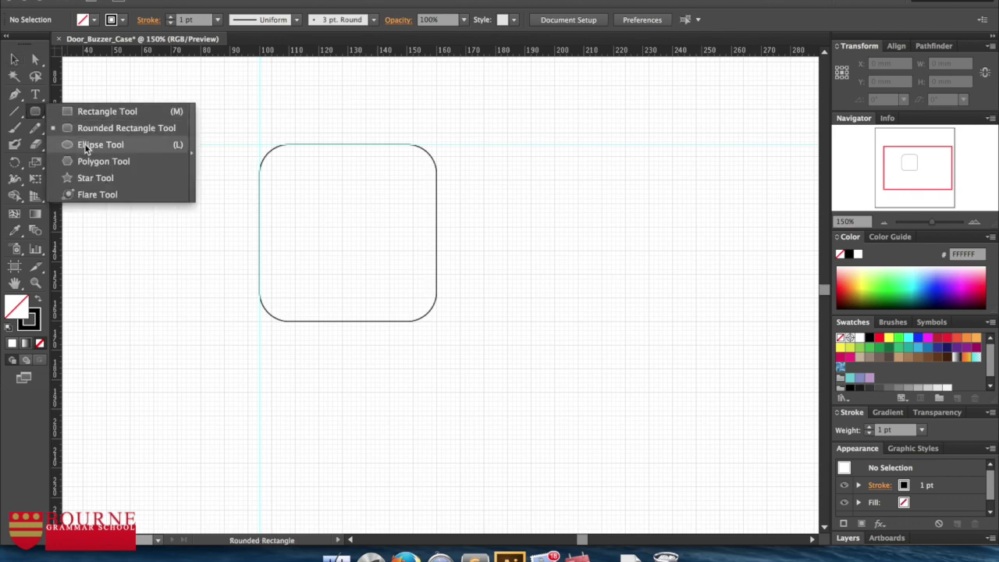
left_click(87, 148)
left_click_drag(515, 210, 517, 211)
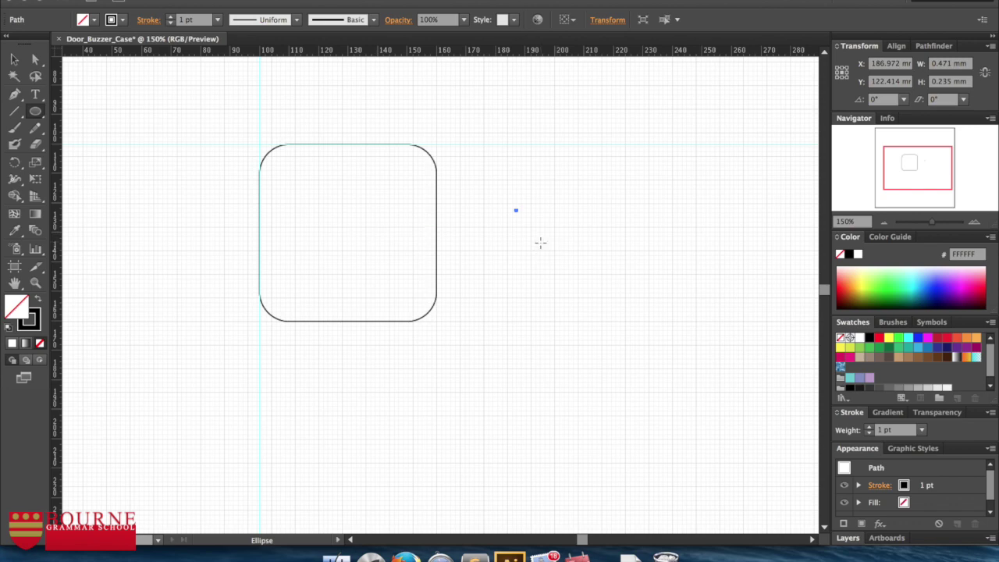
key("Delete")
Step: Create a 3 × 3 mm circle beside the case outline
left_click(506, 213)
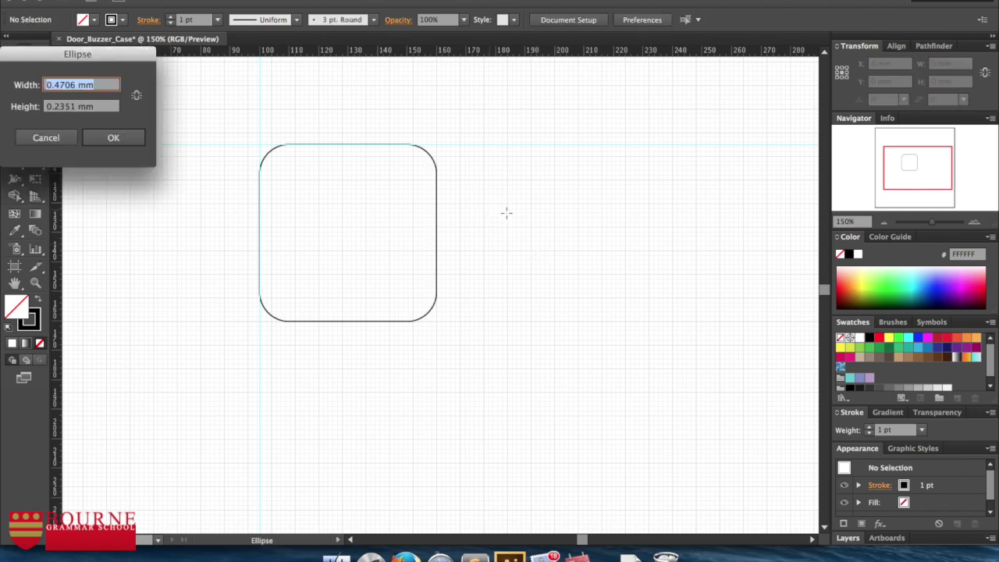
left_click_drag(98, 59, 641, 103)
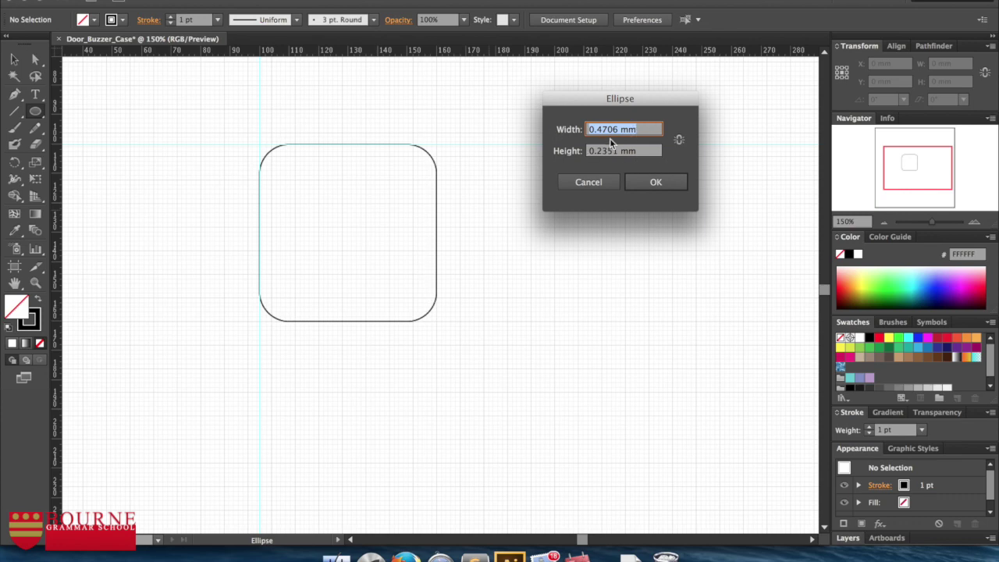
type("3")
key("Tab")
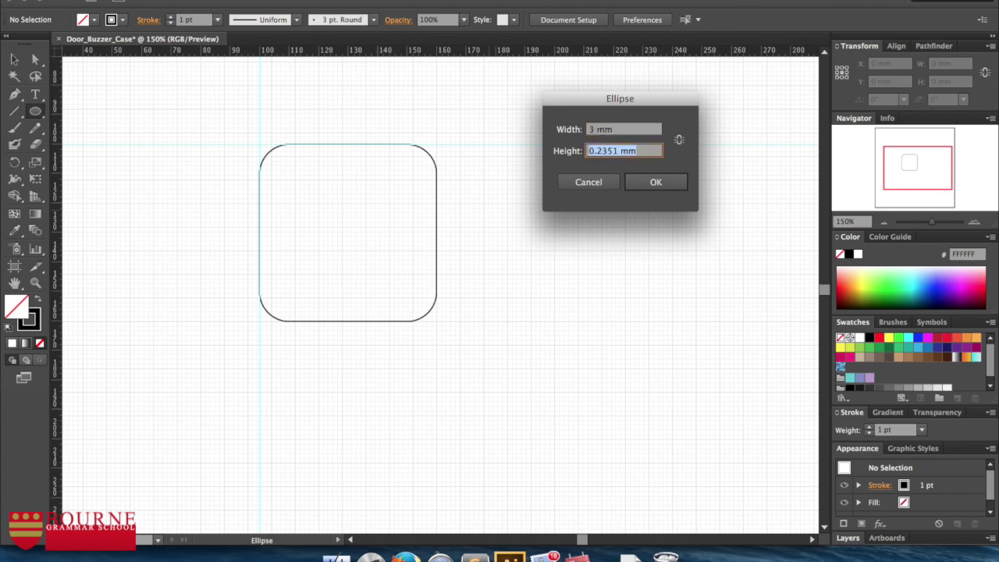
type("3")
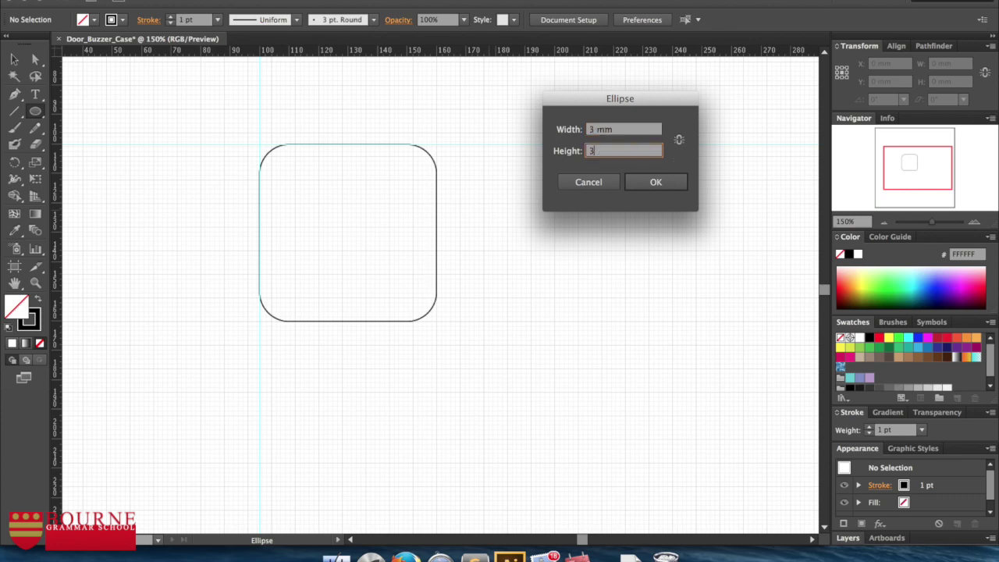
left_click(656, 182)
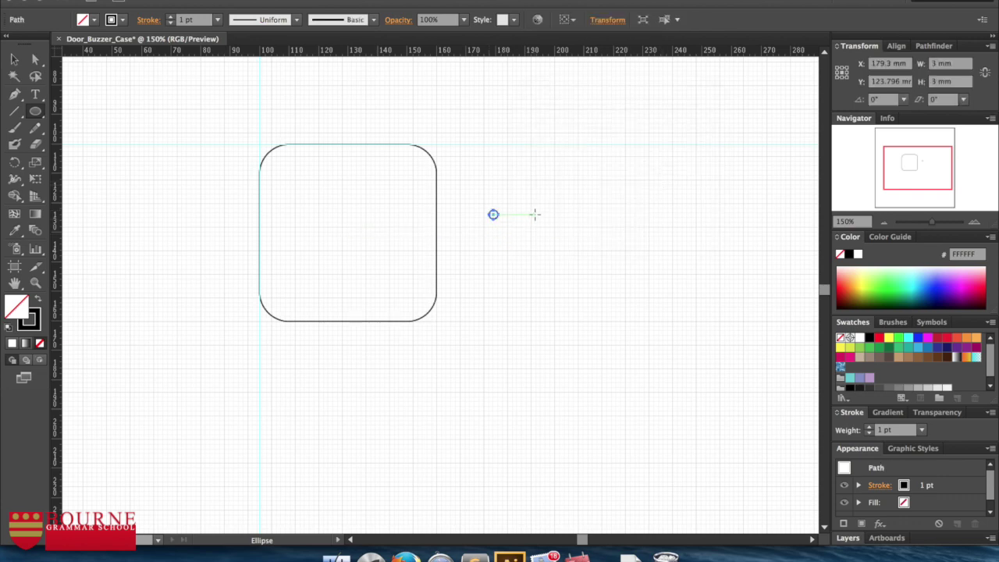
Step: Snap the 3 mm circle onto the rectangle's top-left corner at X 100, Y 100 mm
key("v")
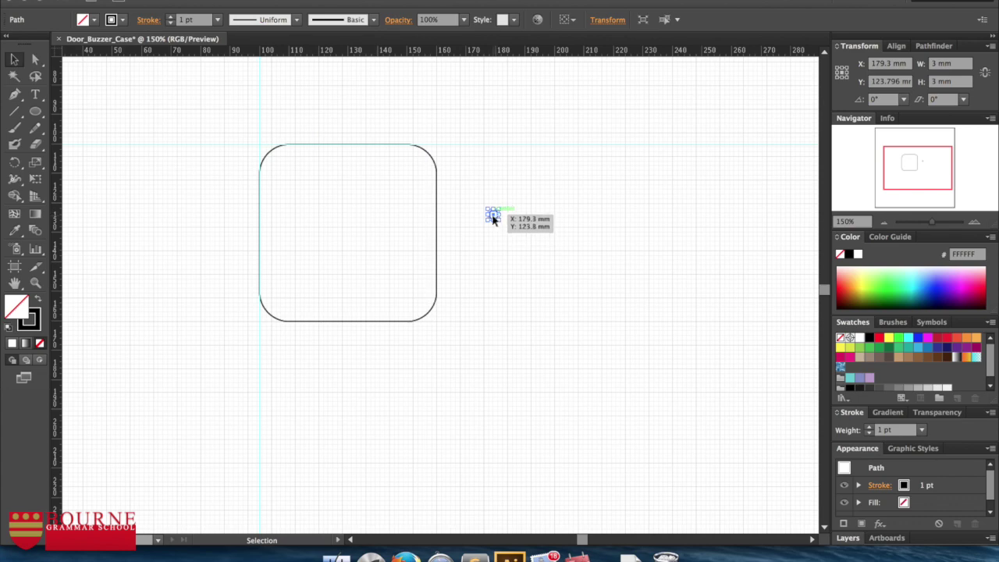
left_click_drag(492, 219, 319, 181)
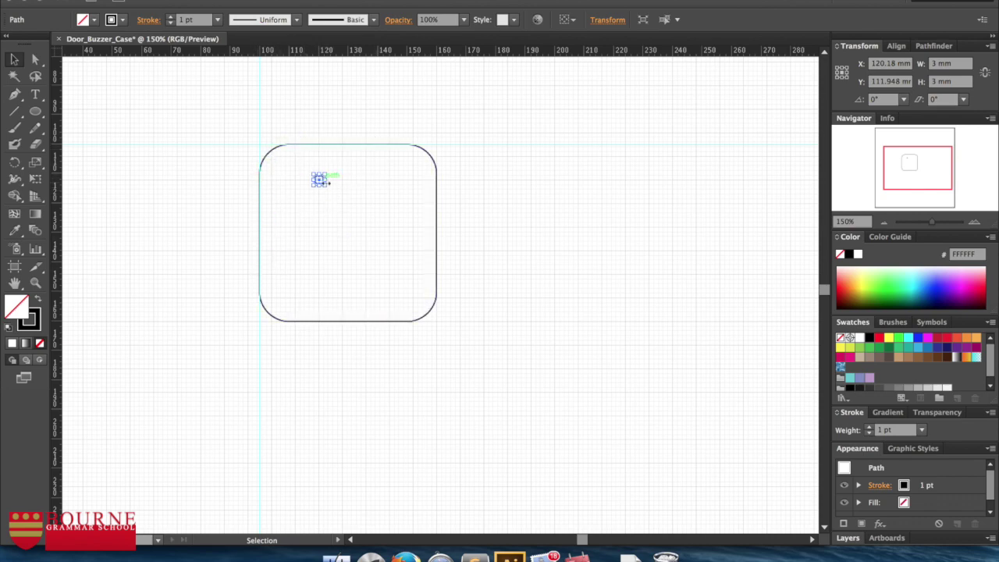
left_click_drag(320, 182, 260, 143)
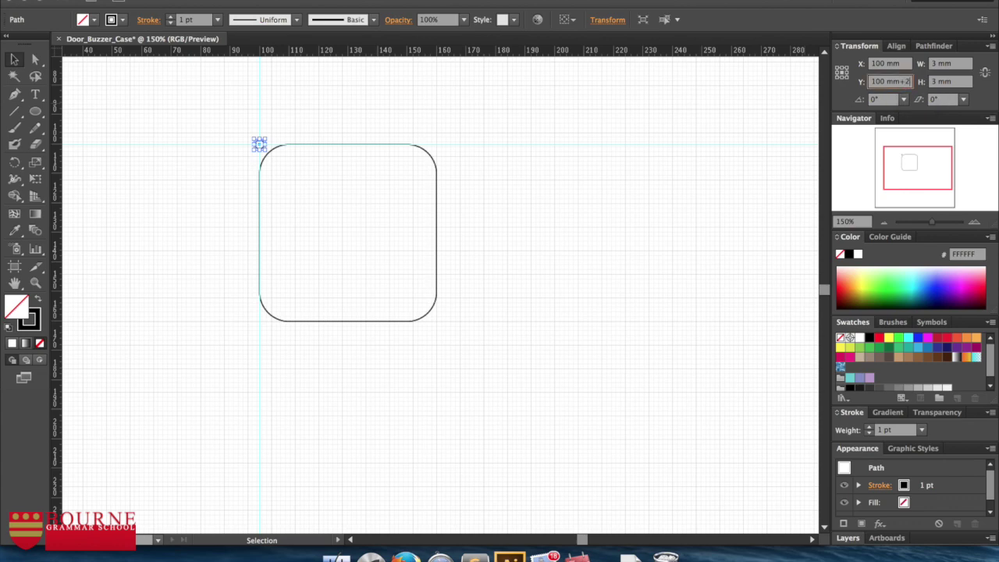
Step: Position the circle at X 125 mm, Y 126 mm by entering 100 mm+25 and 100 mm+26
type("6")
key("Return")
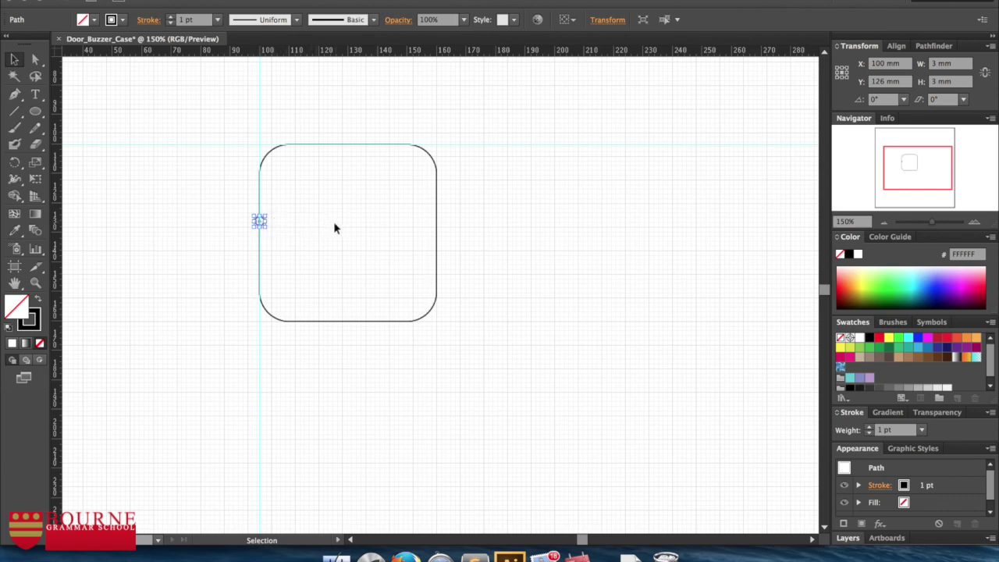
left_click(906, 64)
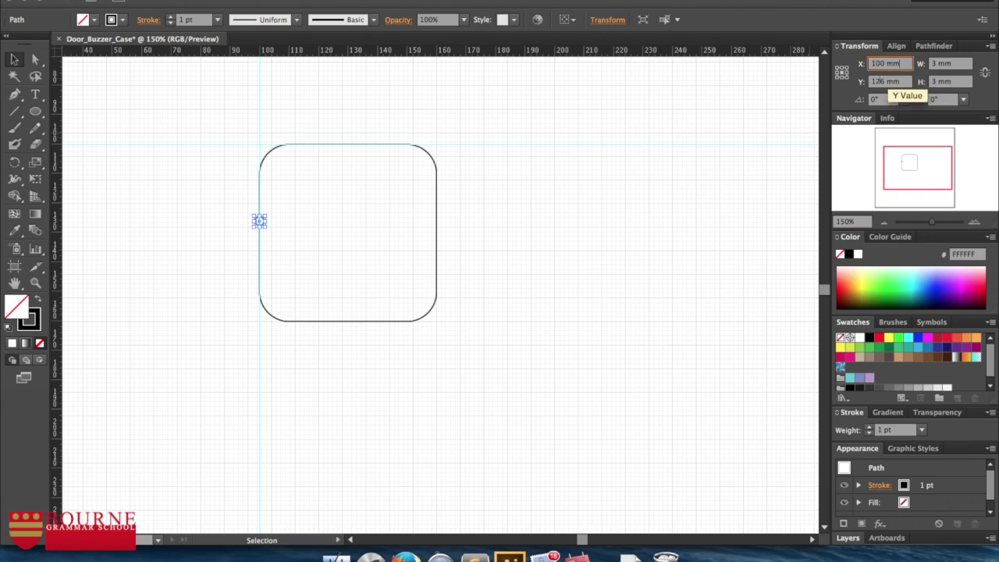
type("+25")
key("Return")
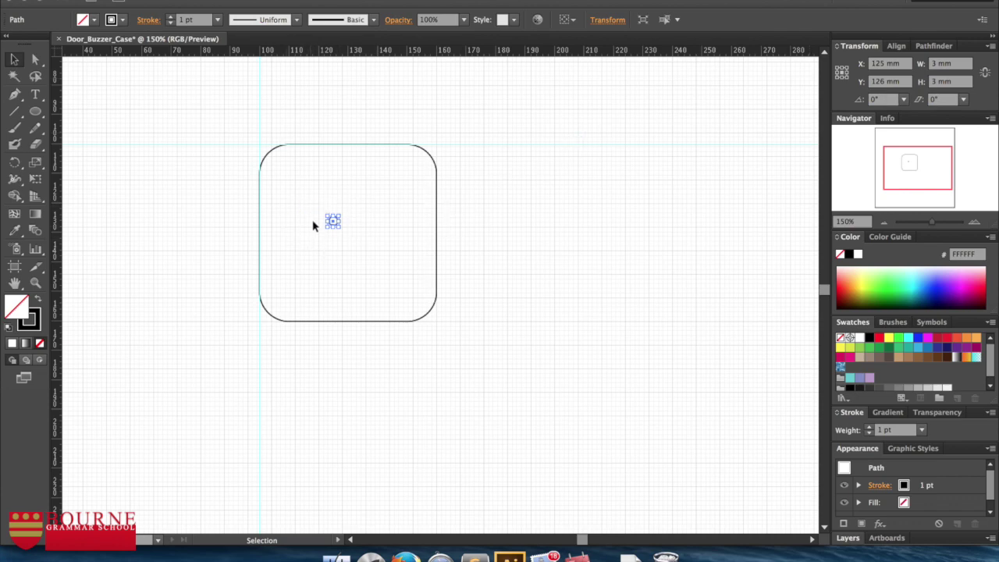
left_click(364, 263)
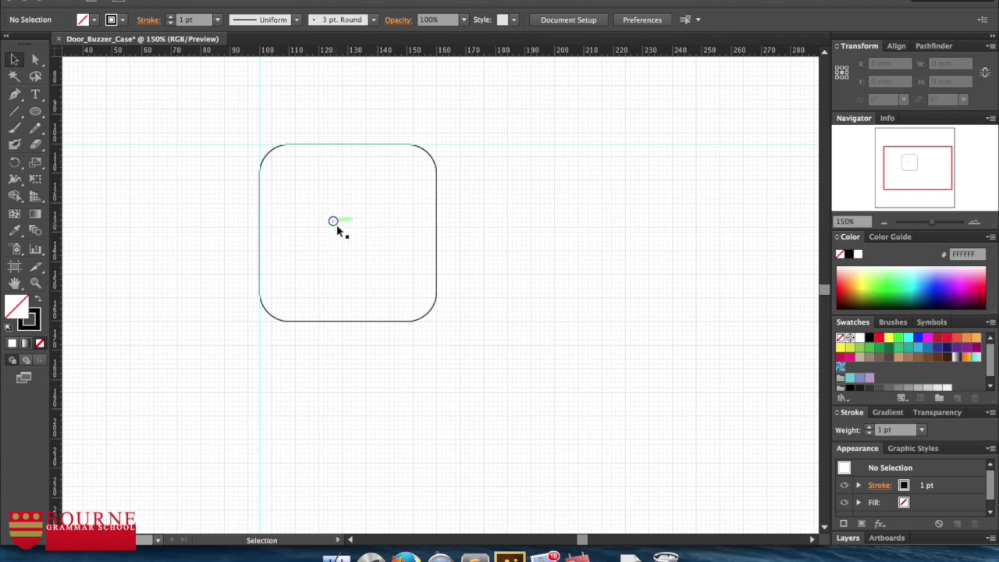
left_click(339, 228)
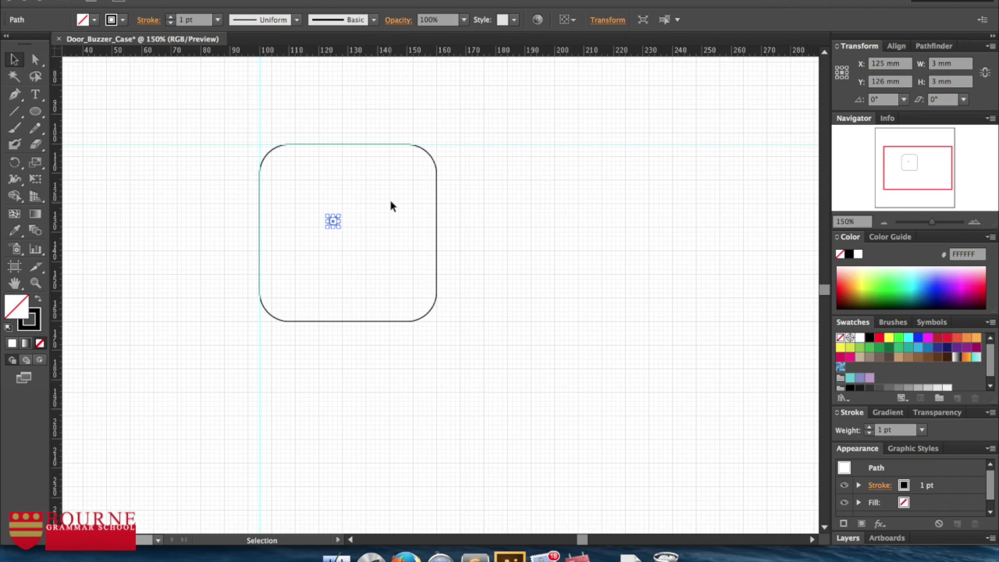
key("super+v")
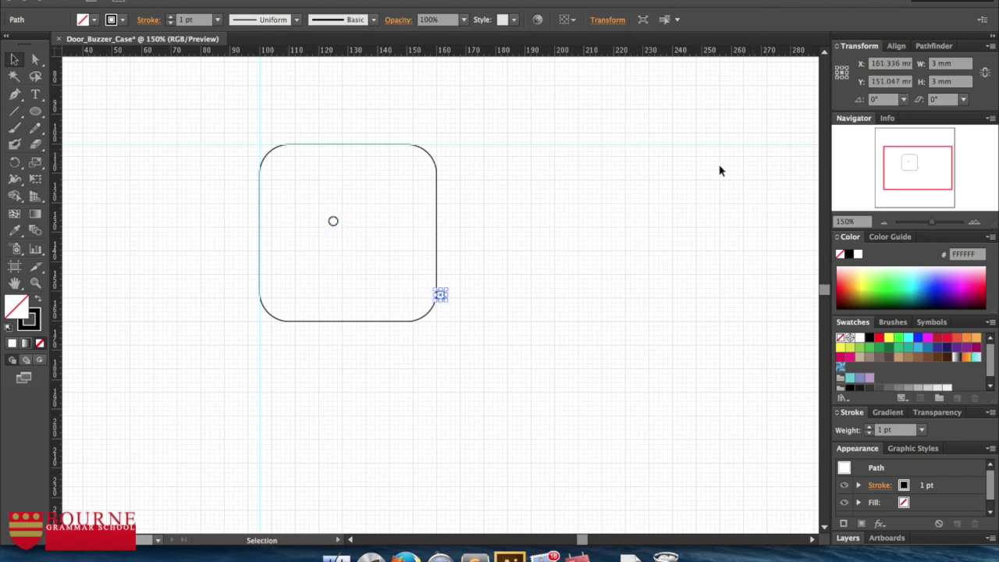
left_click_drag(442, 293, 477, 228)
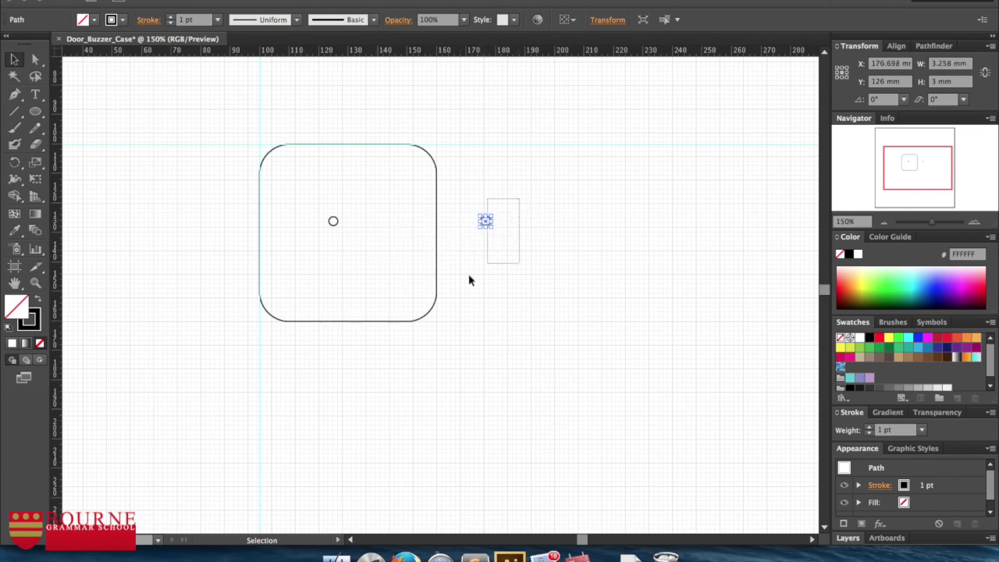
key("Delete")
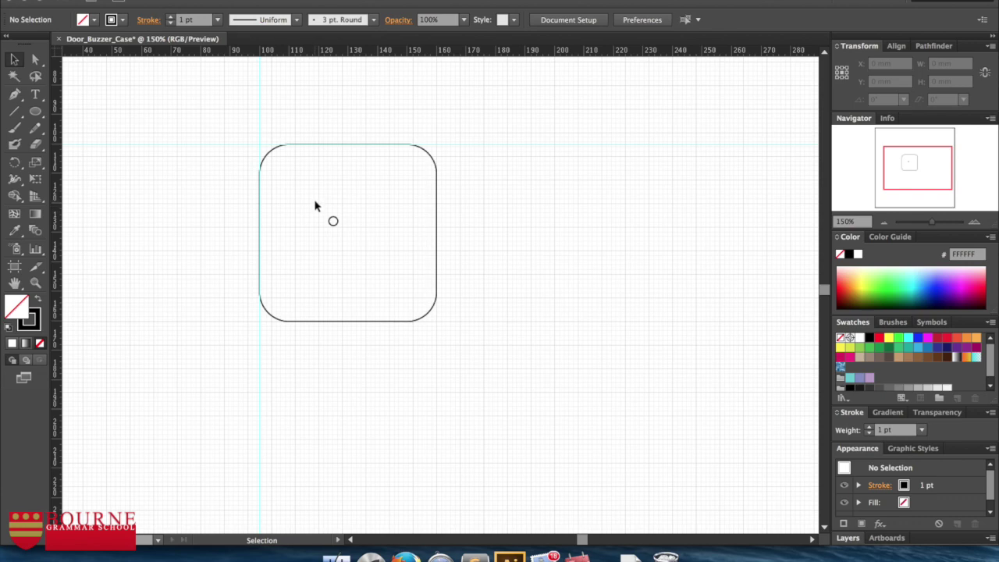
left_click_drag(318, 198, 355, 262)
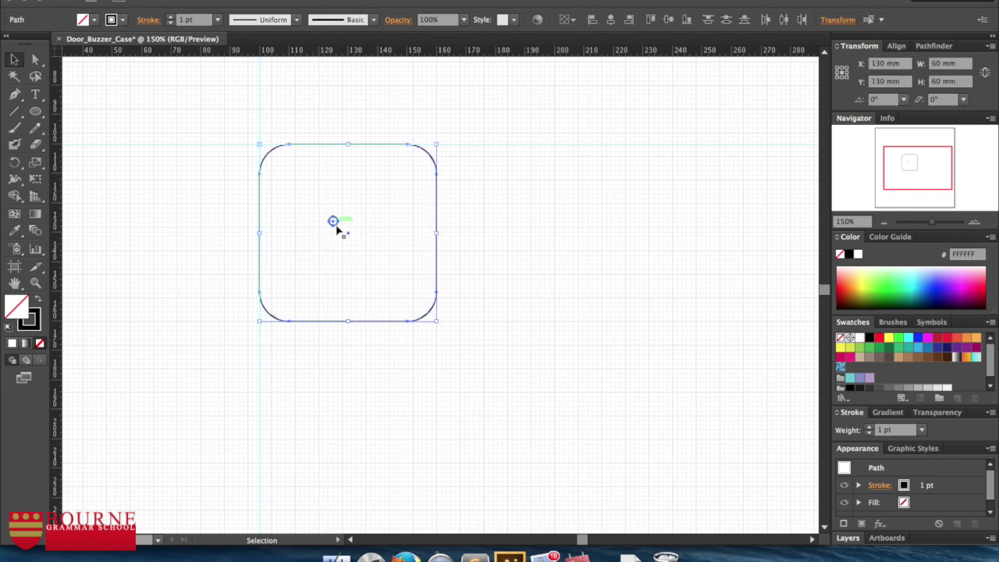
left_click(339, 234)
left_click(334, 221)
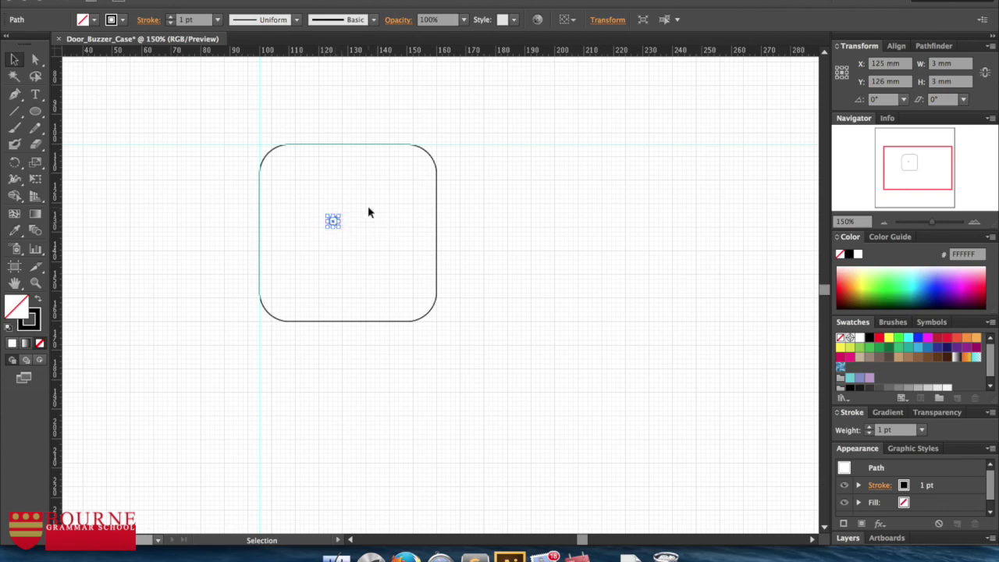
key("a")
key("super")
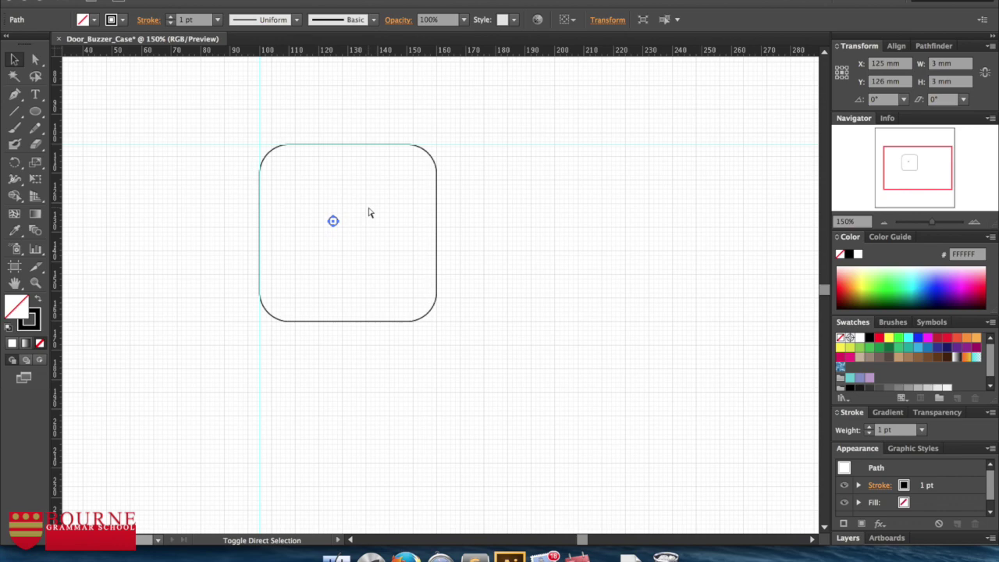
key("v")
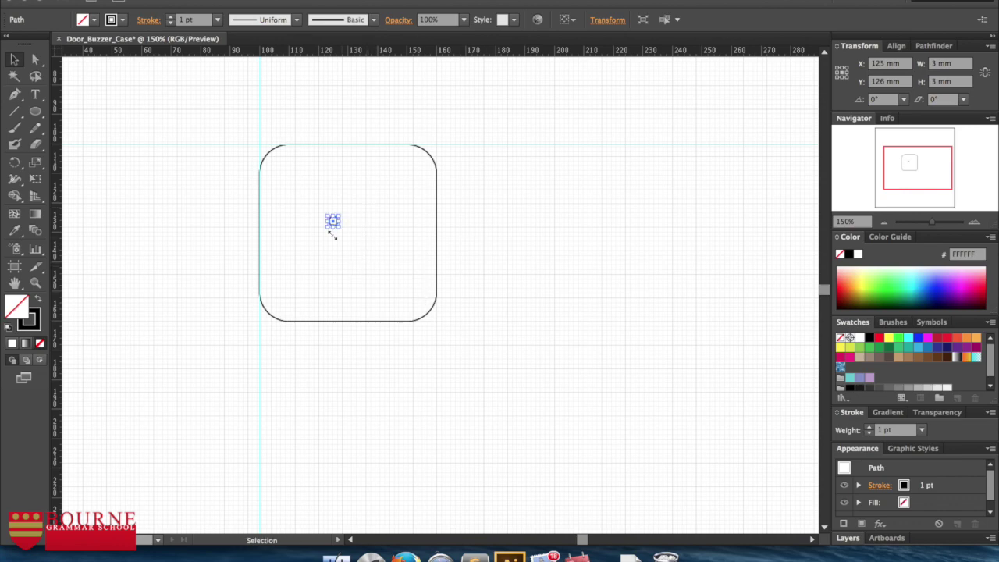
left_click(357, 269)
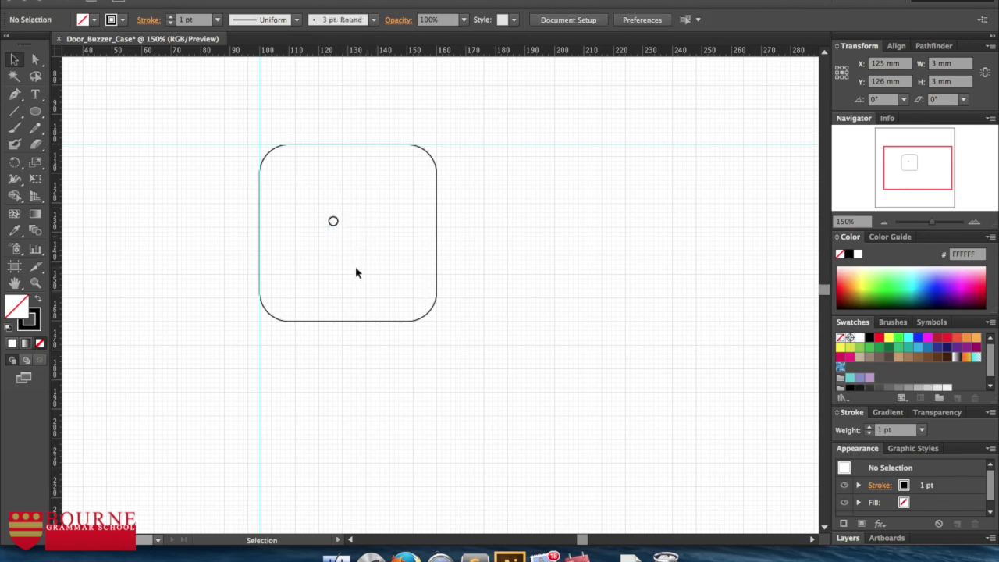
left_click(334, 224)
left_click_drag(333, 224, 374, 222)
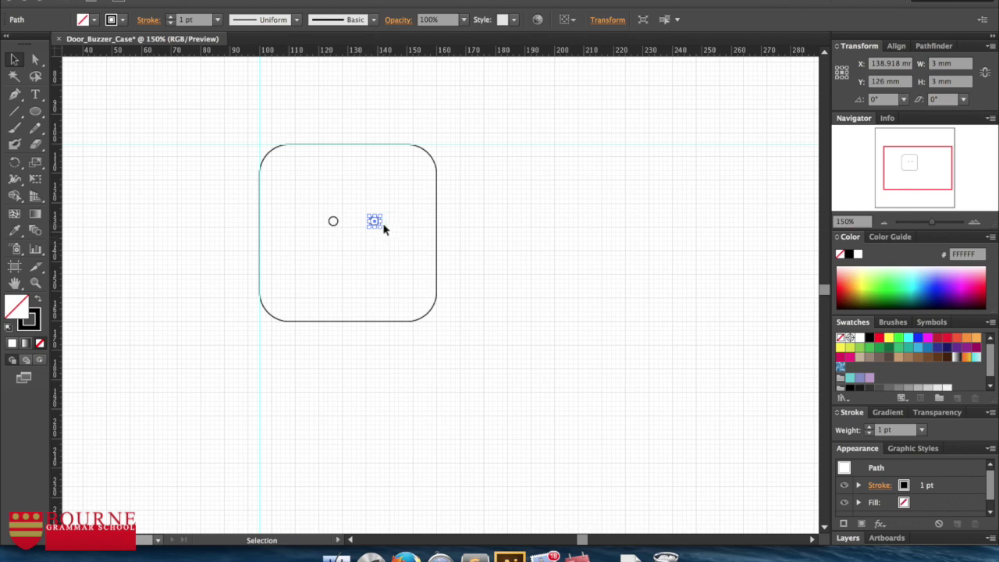
key("Delete")
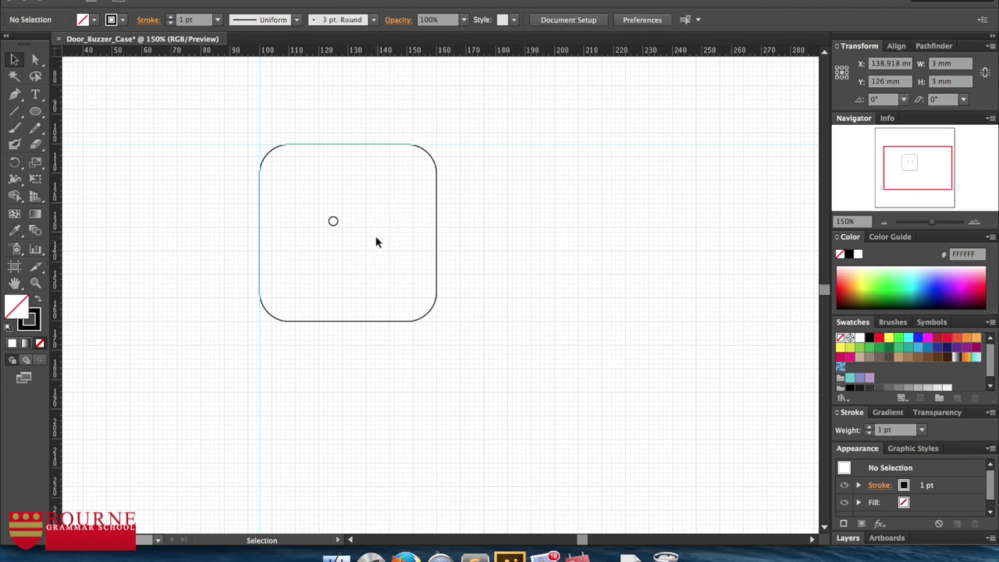
left_click_drag(313, 205, 385, 260)
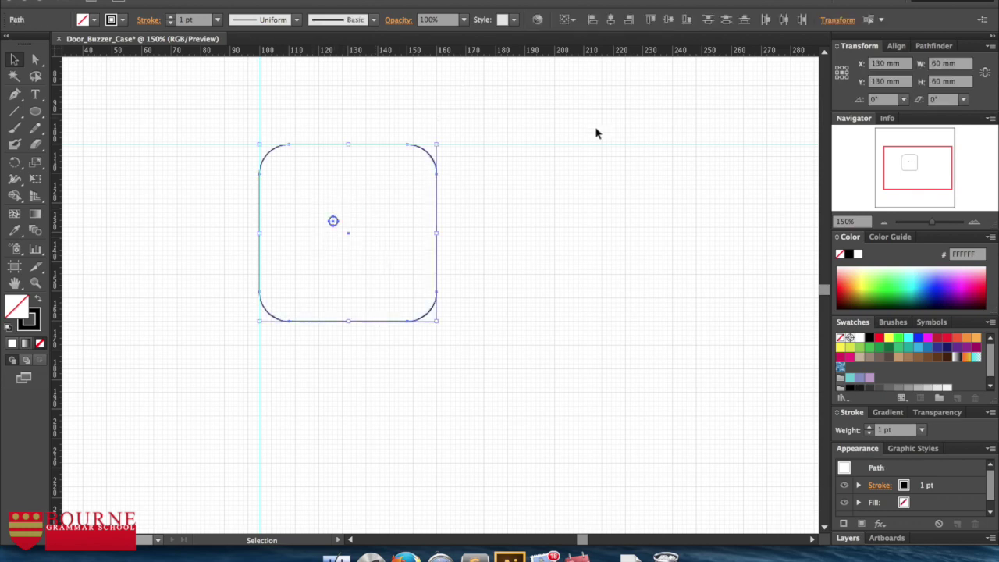
left_click(367, 245)
left_click_drag(331, 239, 351, 207)
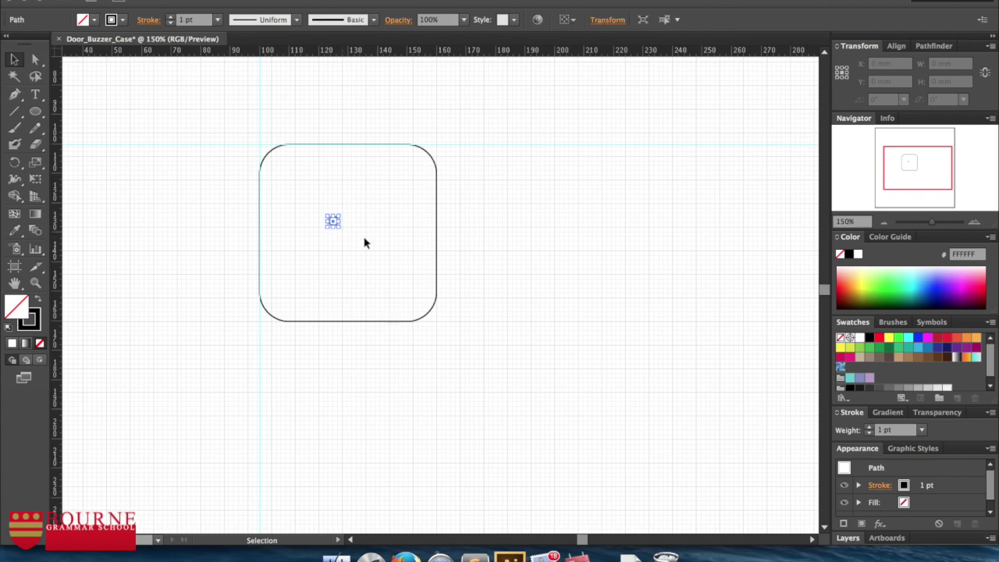
key("super")
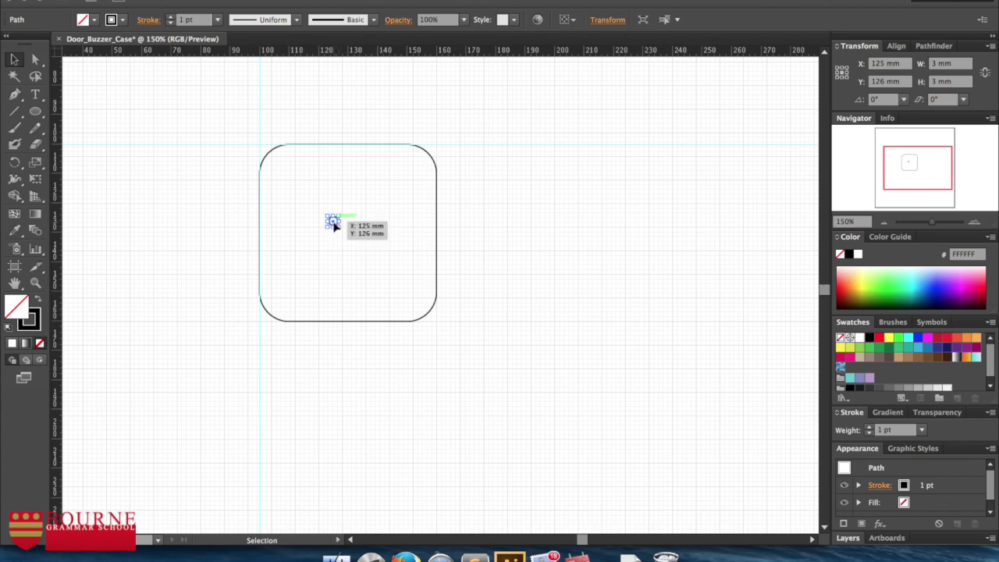
Step: Alt-drag a copy of the circle right to X 160 mm, Y 126 mm
left_click_drag(332, 225, 435, 223)
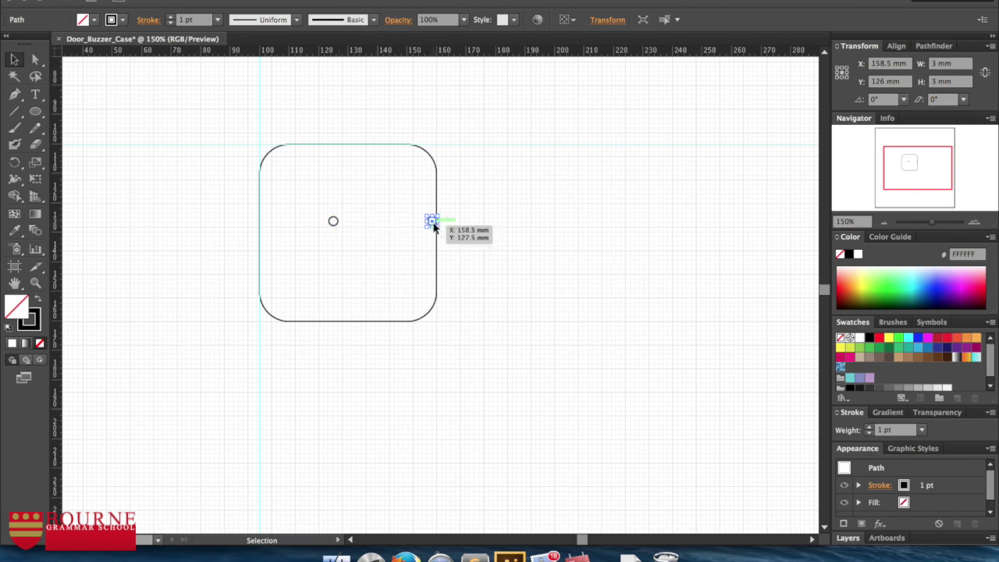
mouse_move(431, 223)
left_mouse_down()
mouse_move(331, 225)
mouse_move(435, 232)
mouse_move(435, 221)
left_mouse_up()
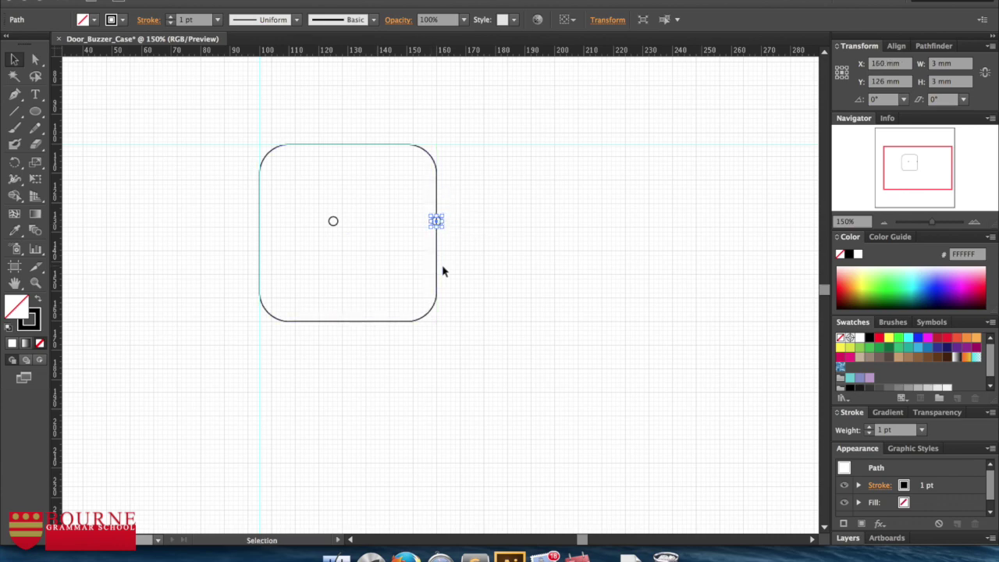
key("super+equal")
key("super+equal")
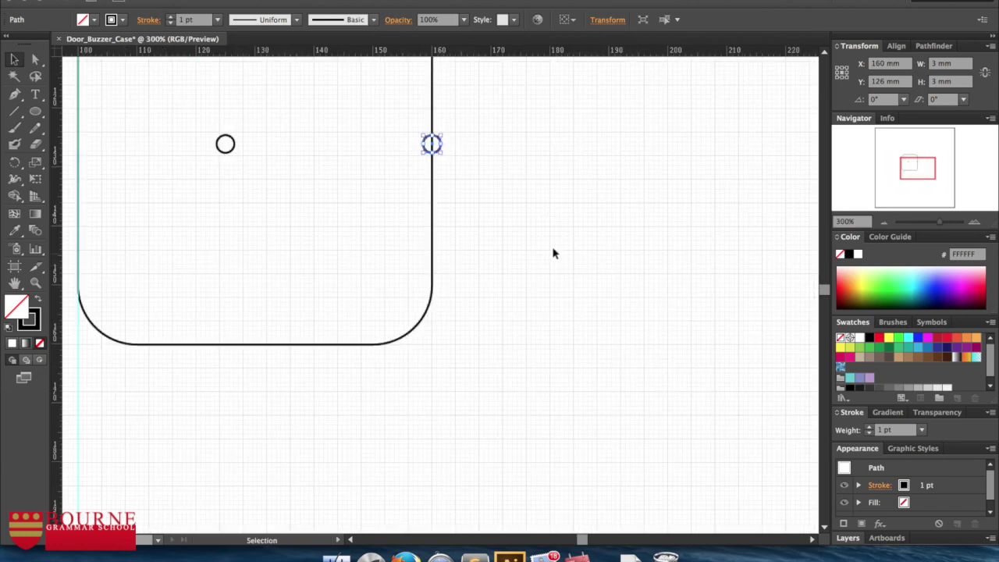
scroll(827, 291, "up", 8)
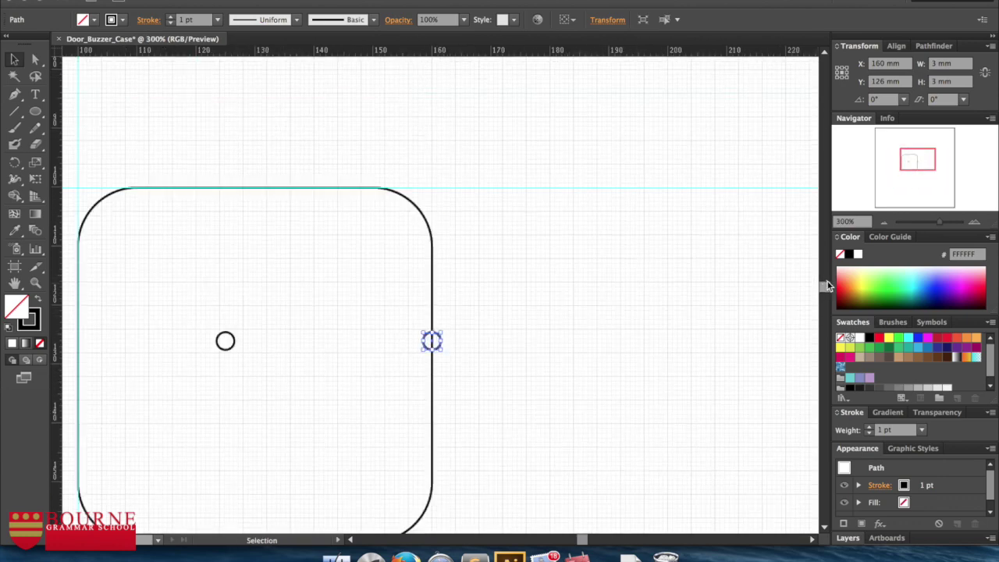
scroll(827, 287, "down", 3)
left_click(596, 323)
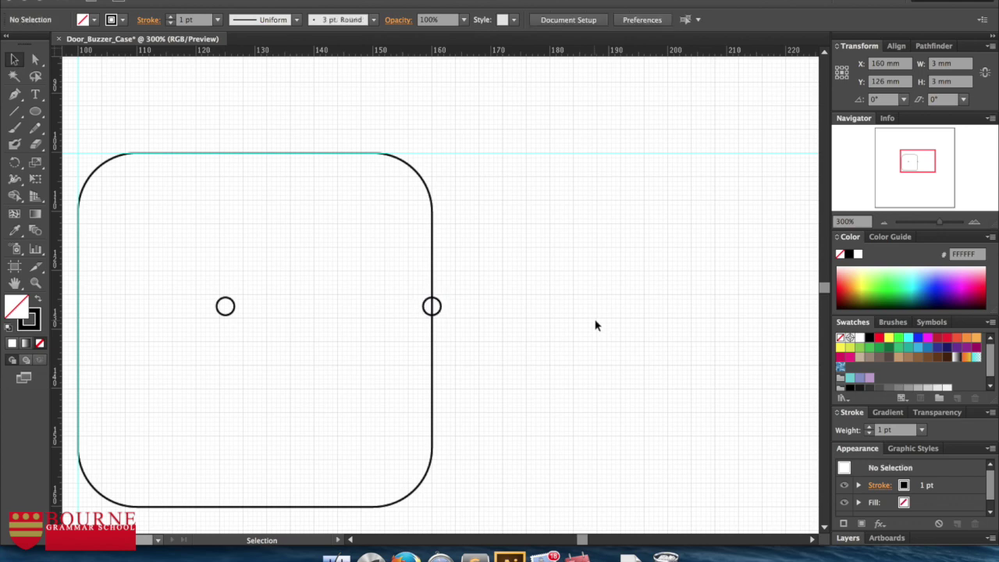
left_click(438, 307)
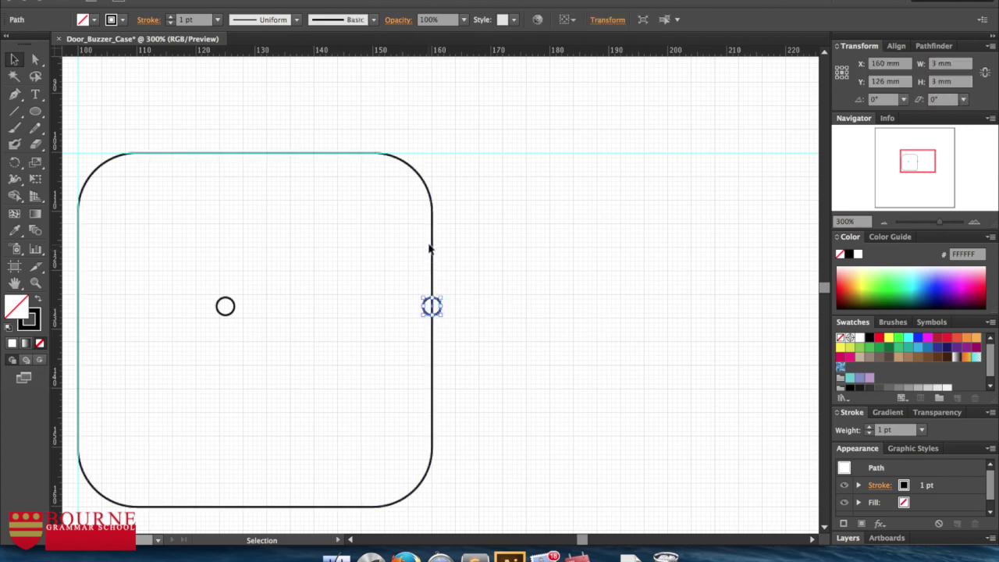
left_click(431, 300)
left_click(901, 65)
Step: Shift the copied circle 25 mm left by entering 160 mm-25 for X, then deselect
type("-")
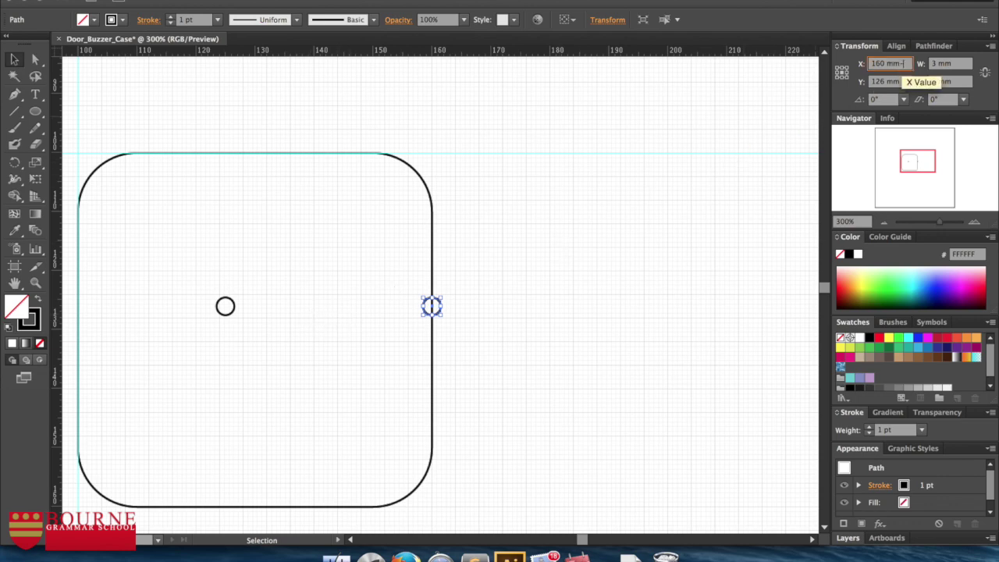
type("25")
key("Return")
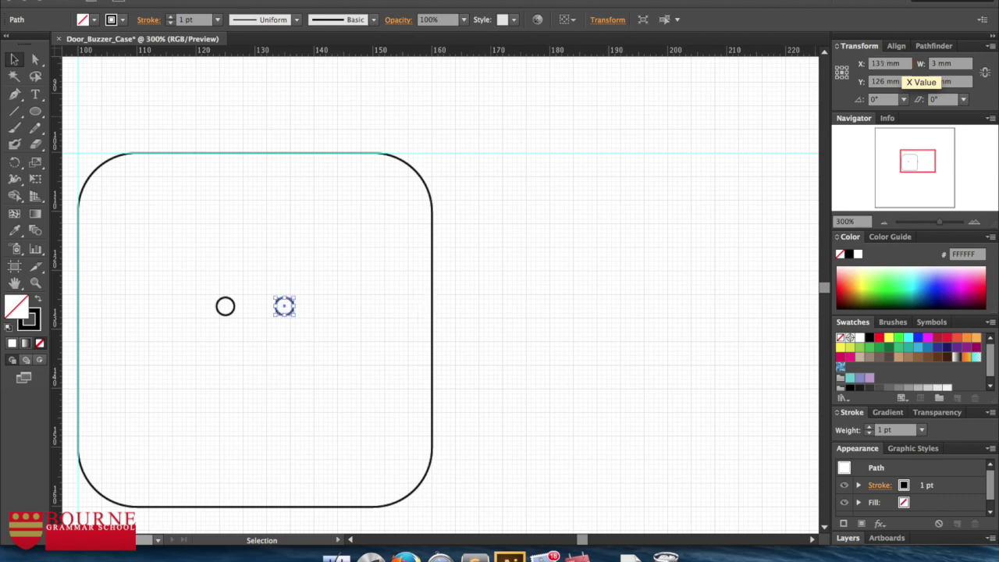
left_click(562, 229)
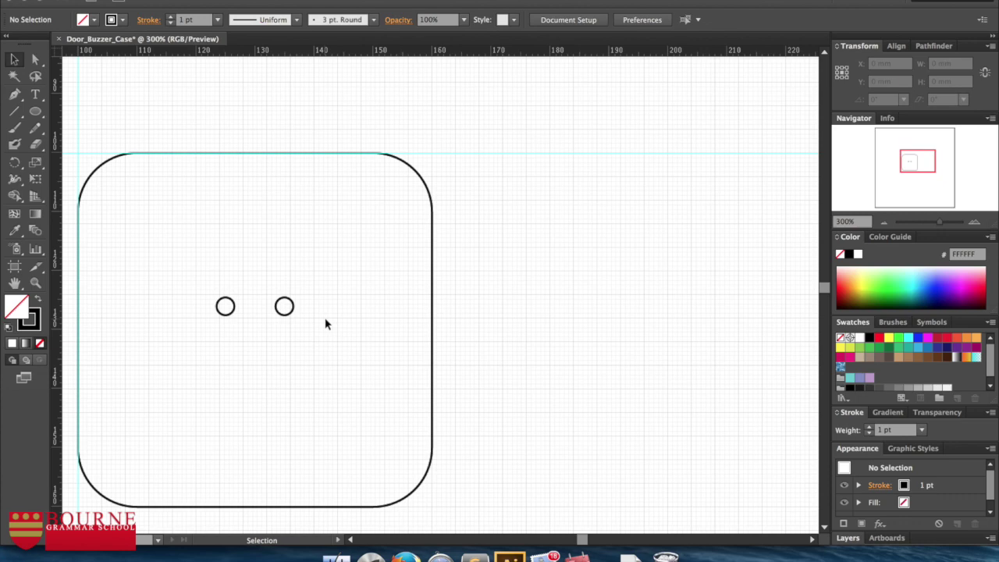
scroll(327, 324, "down", 1)
scroll(327, 324, "down", 1)
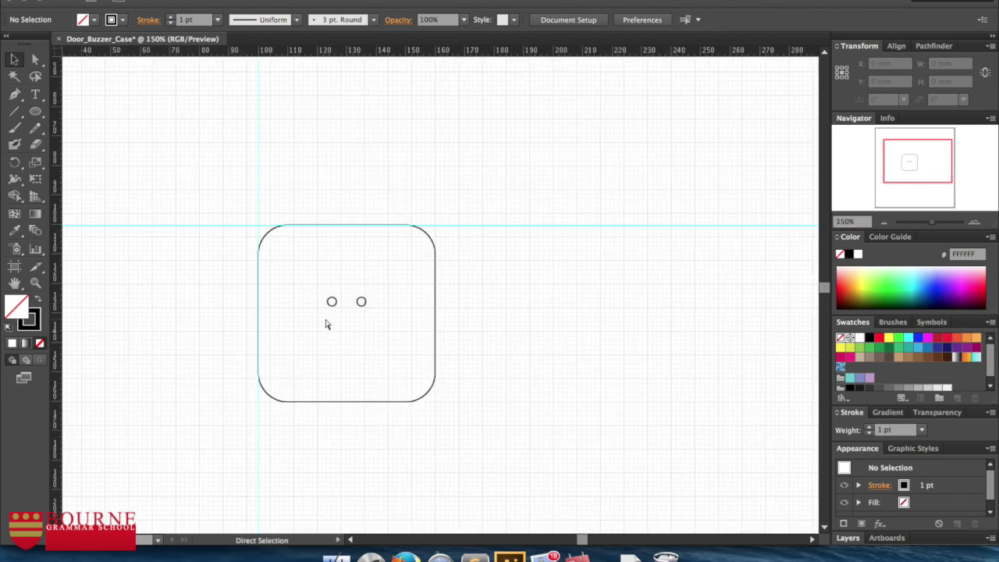